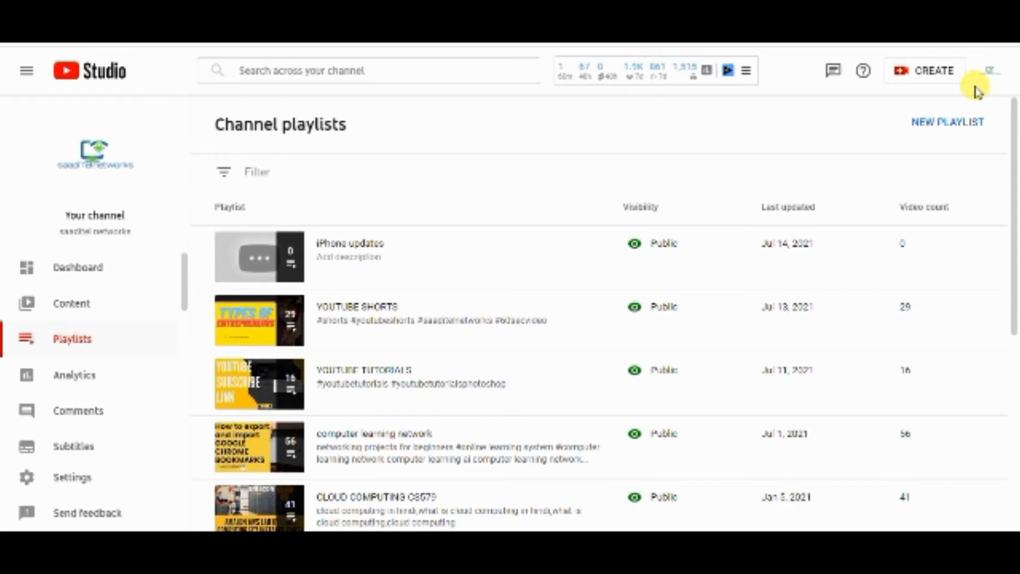
pyautogui.click(948, 122)
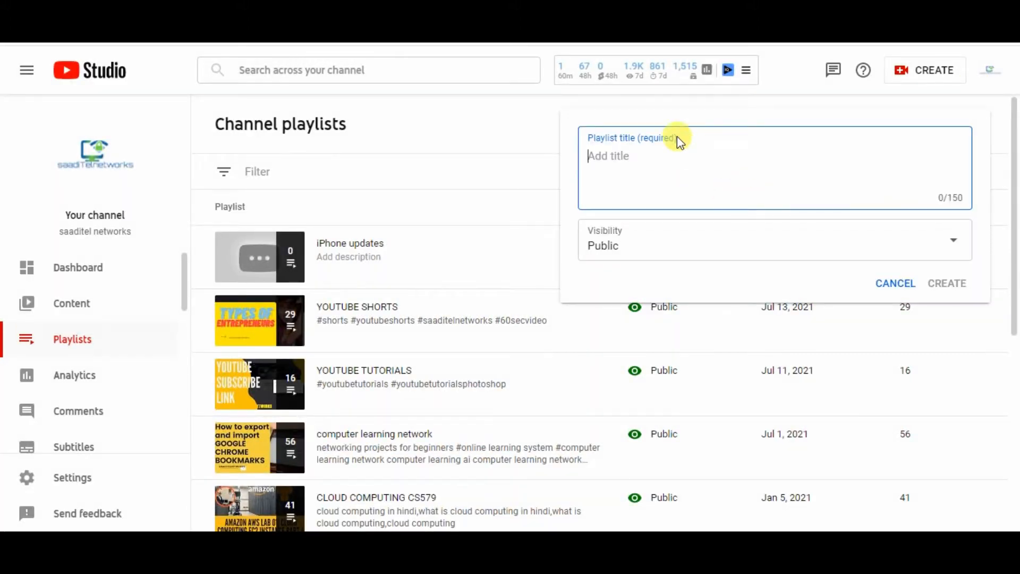
pyautogui.write('apple')
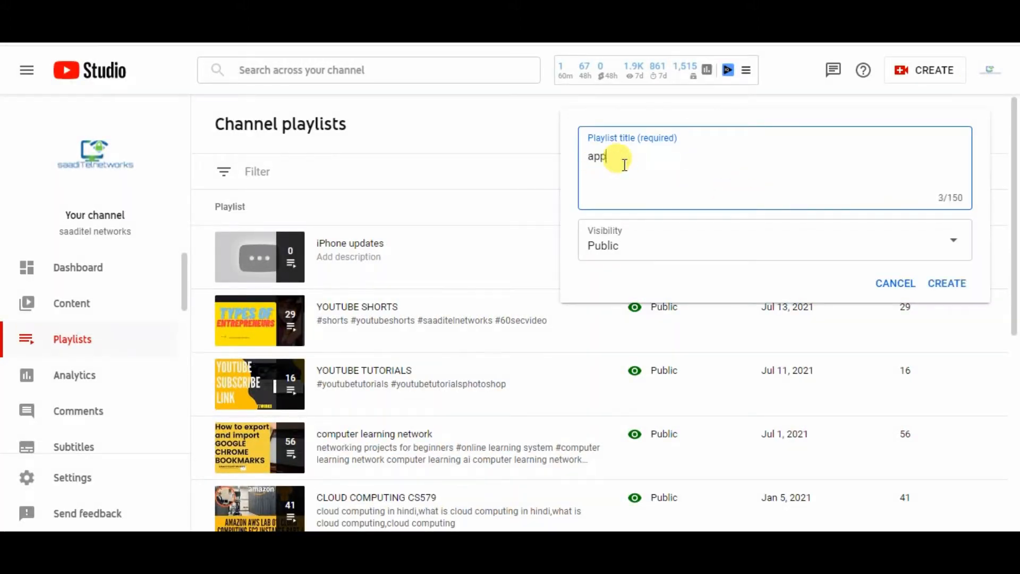
pyautogui.press('BackSpace')
pyautogui.press('BackSpace')
pyautogui.press('BackSpace')
pyautogui.press('BackSpace')
pyautogui.press('BackSpace')
pyautogui.press('BackSpace')
pyautogui.click(897, 283)
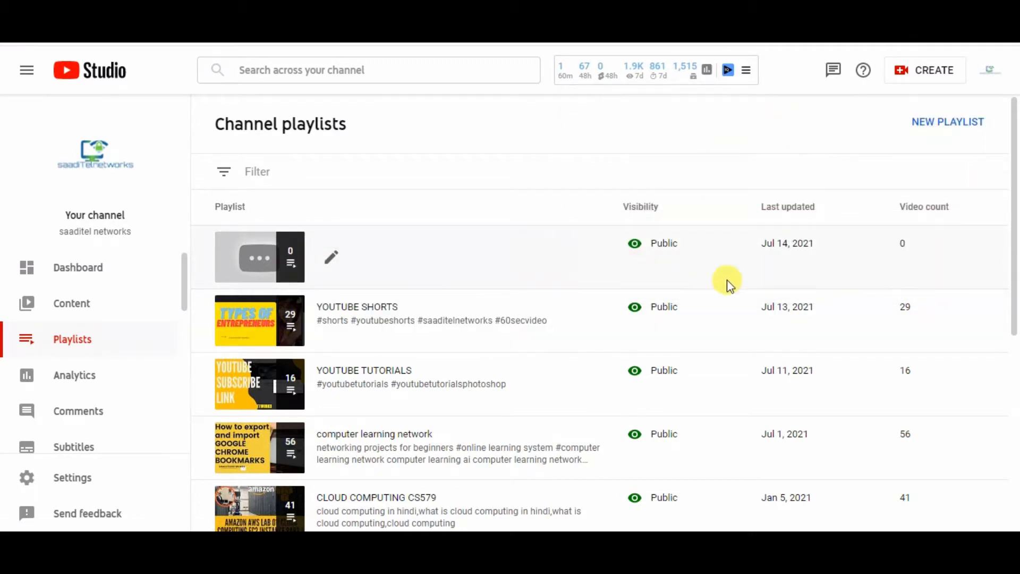
# Open the iPhone updates playlist for editing and enter the description "#iphone #apple #update #ios #latestupdates".
pyautogui.click(330, 260)
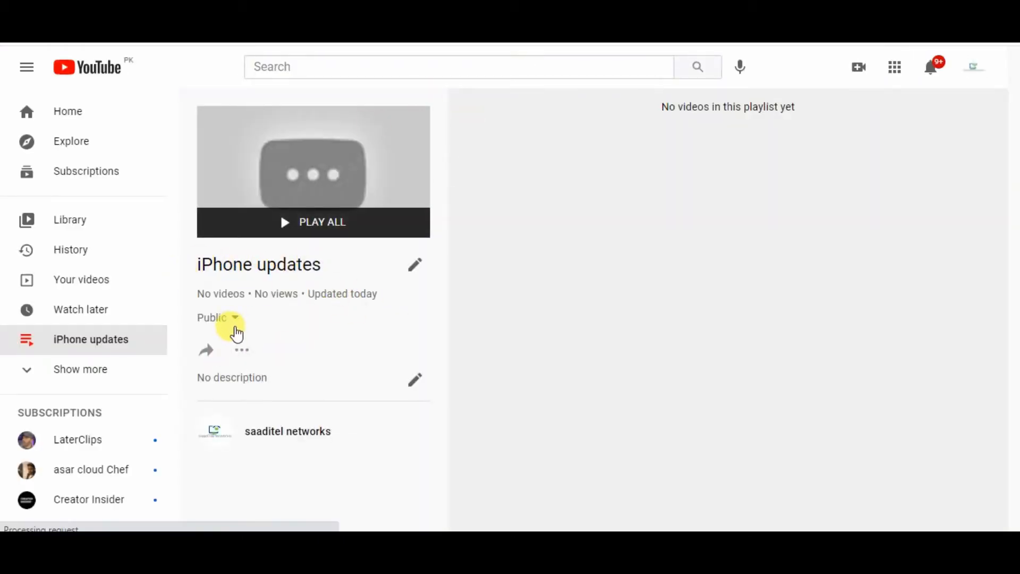
pyautogui.click(415, 380)
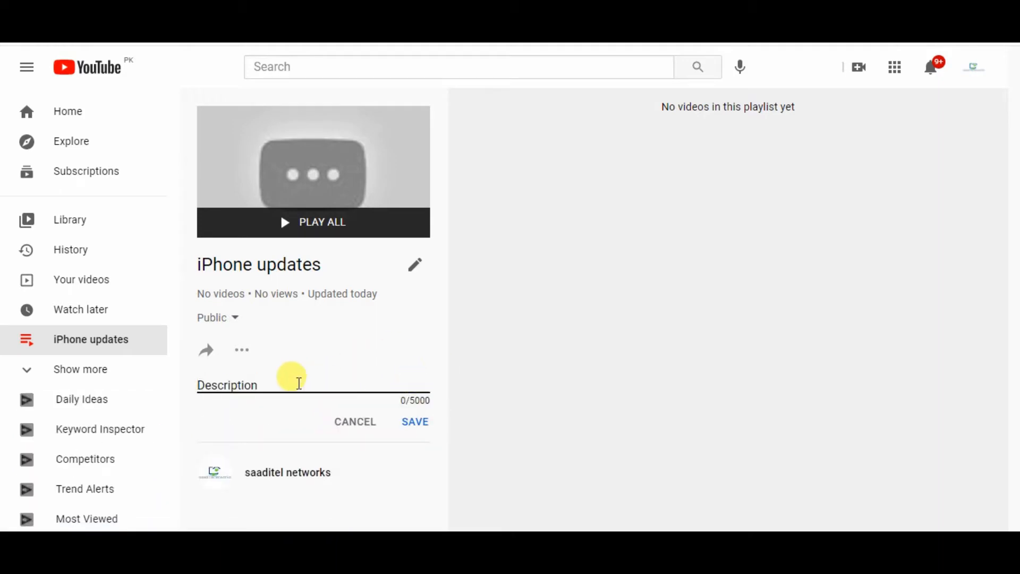
pyautogui.write('#')
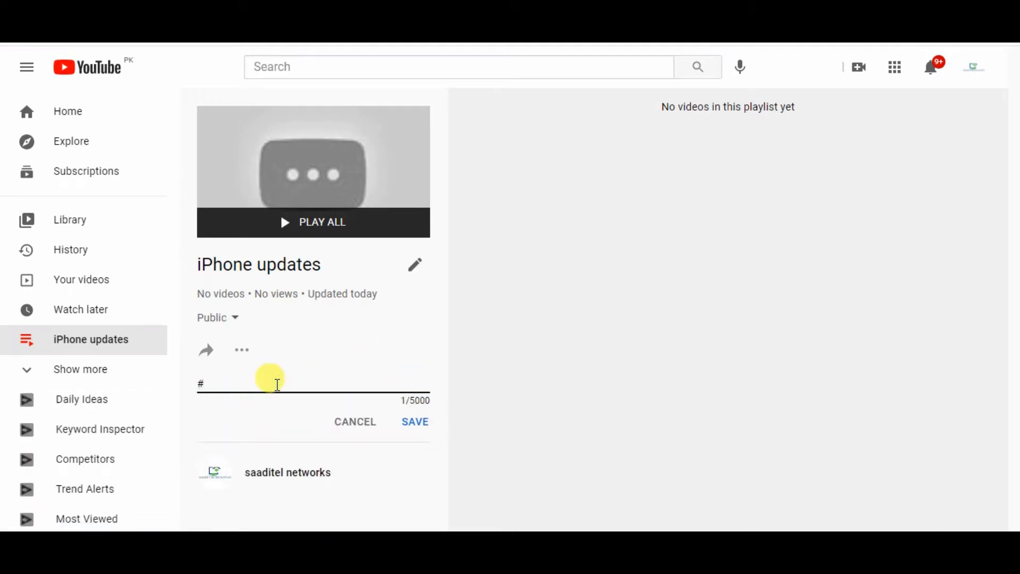
pyautogui.write('ipho')
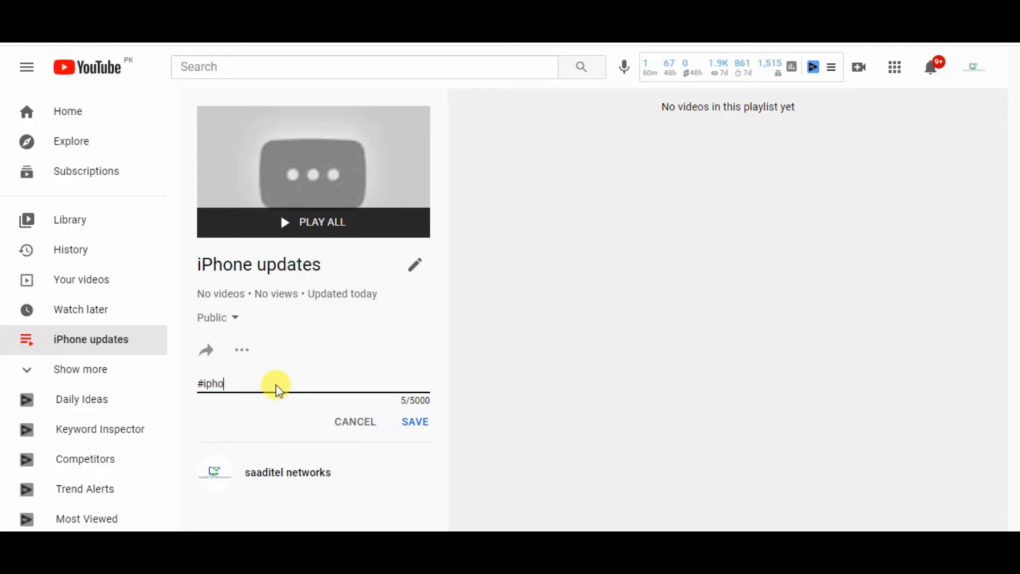
pyautogui.write('ne ')
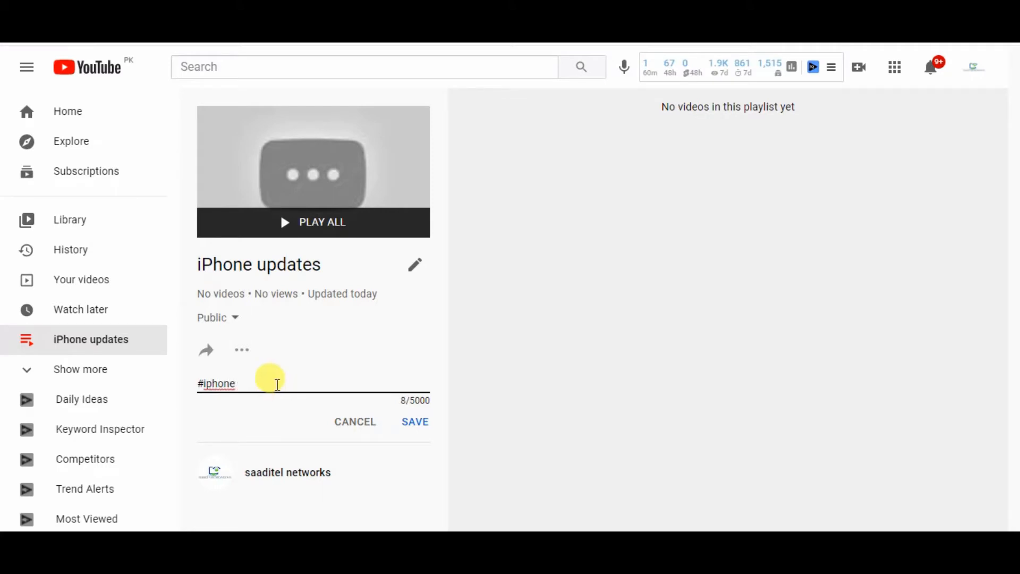
pyautogui.write('#apple #update #')
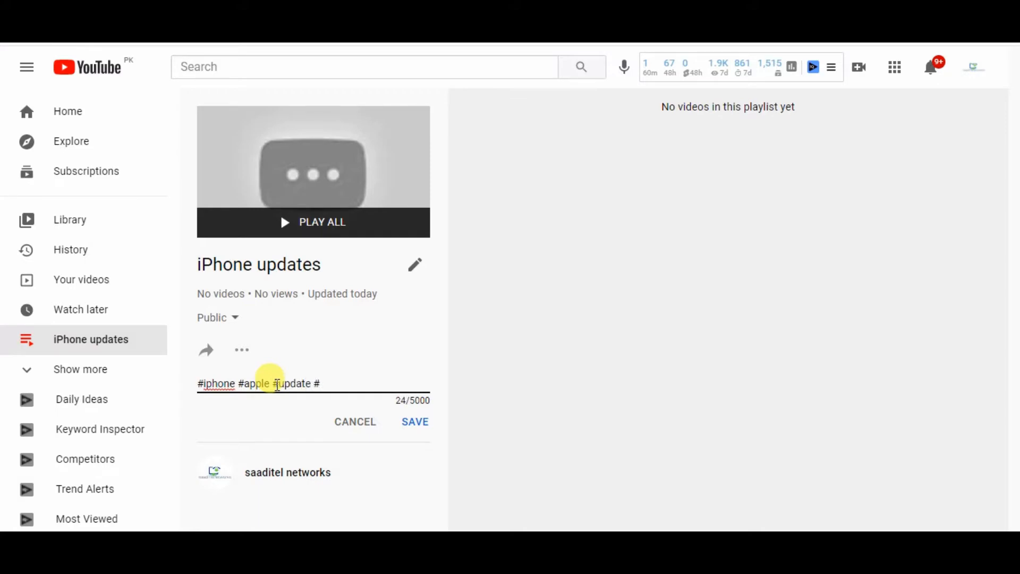
pyautogui.write('ios #latestupdates')
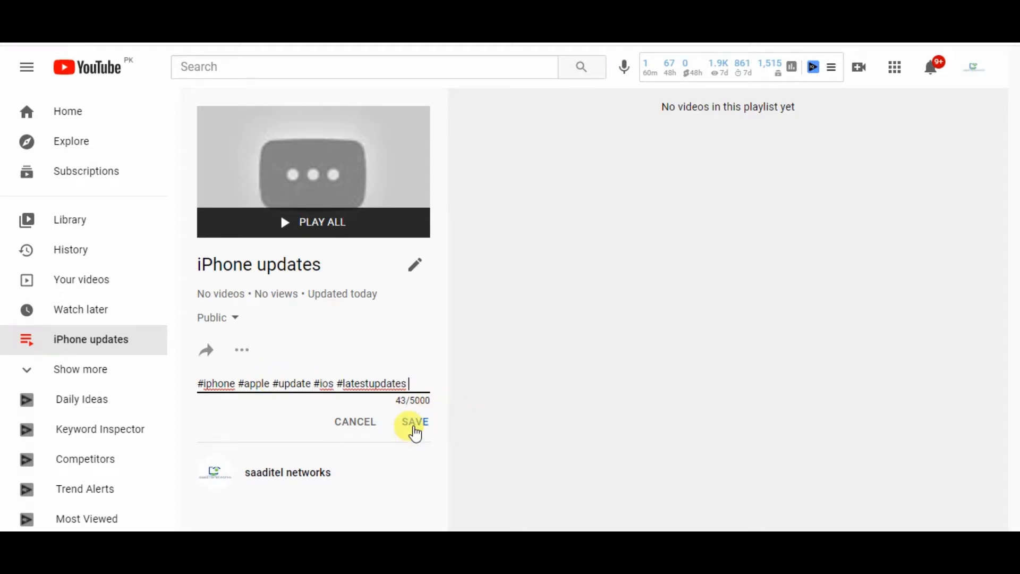
# Append the hashtags #ios12 #ios13 #ios14 #ios15 to the playlist description and save it.
pyautogui.write('  #ios')
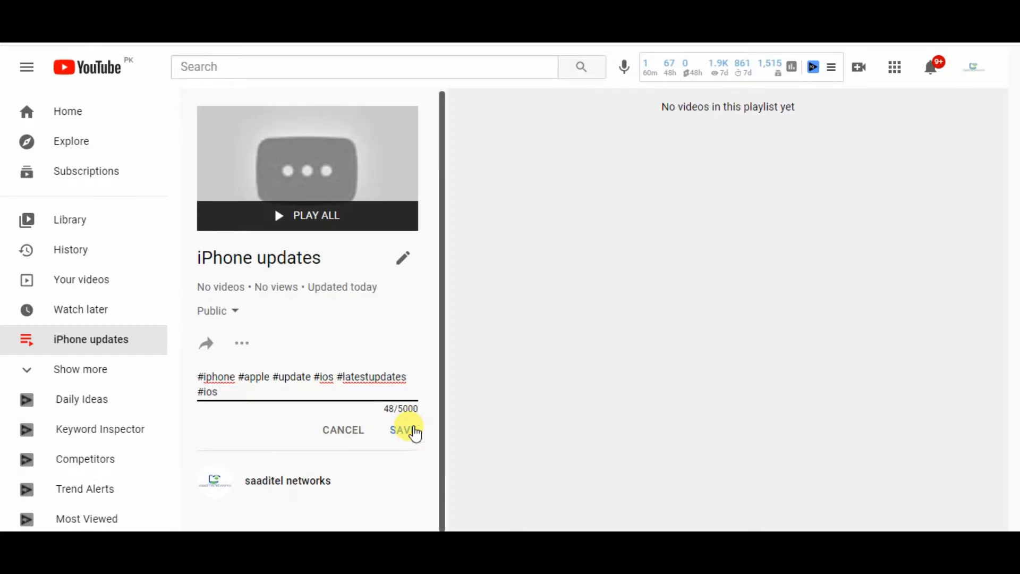
pyautogui.write('13')
pyautogui.press('BackSpace')
pyautogui.press('BackSpace')
pyautogui.write('2 ')
pyautogui.write('#')
pyautogui.write('ios')
pyautogui.write('13 #')
pyautogui.write('ios1')
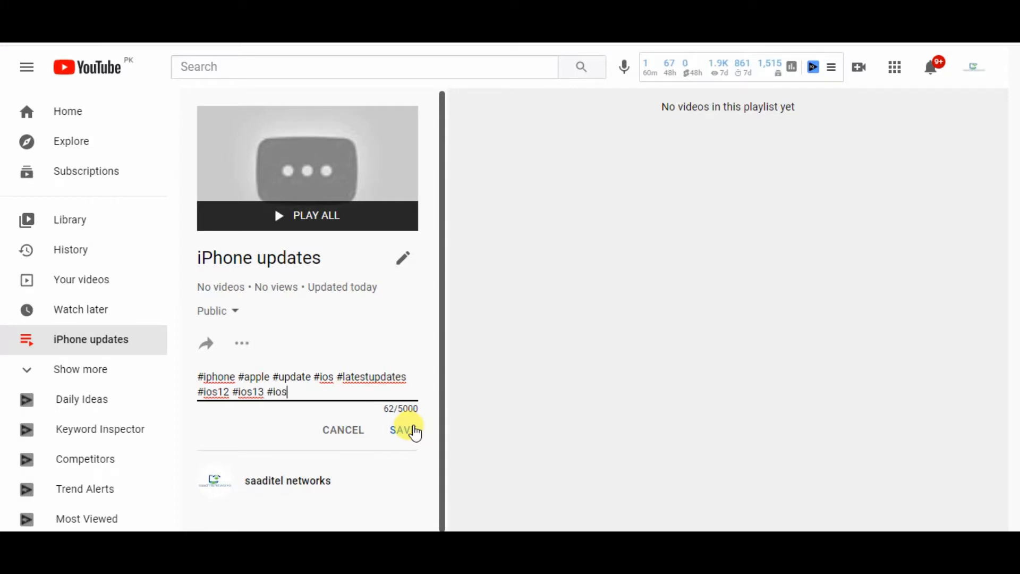
pyautogui.write('4 #ios15')
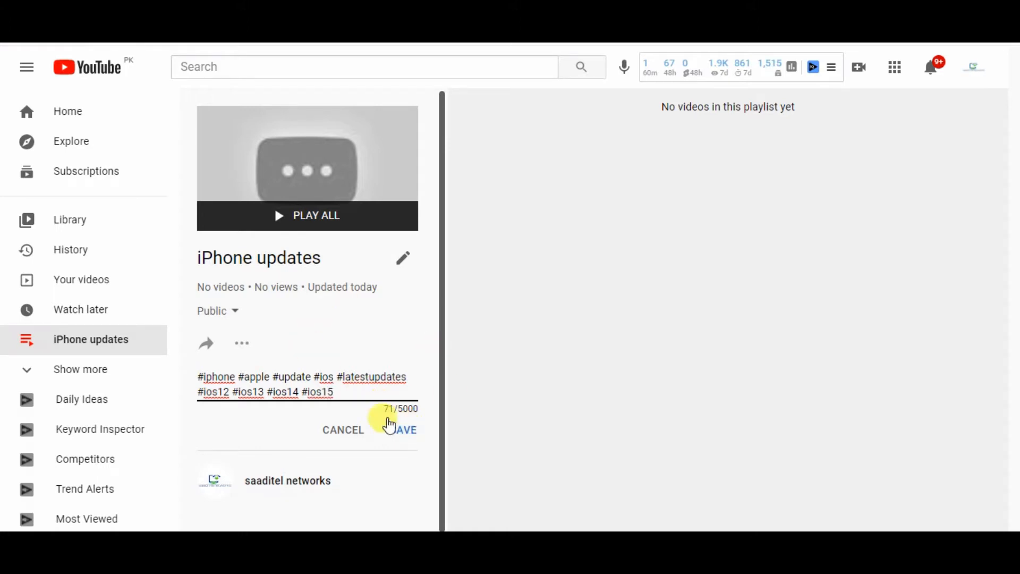
pyautogui.click(400, 428)
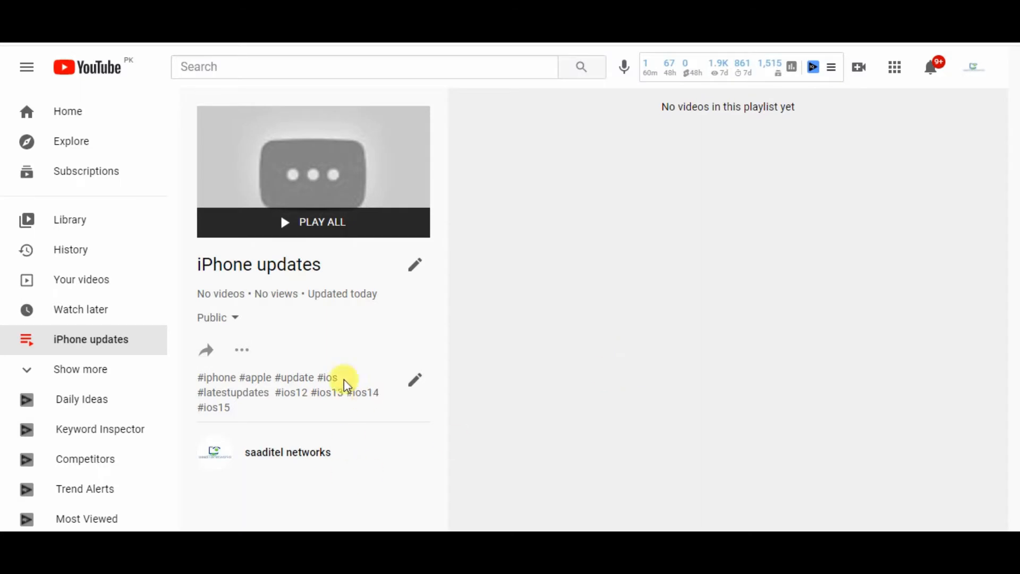
# Review the playlist settings for embedding, new video order and official series, and close them without changes.
pyautogui.click(252, 357)
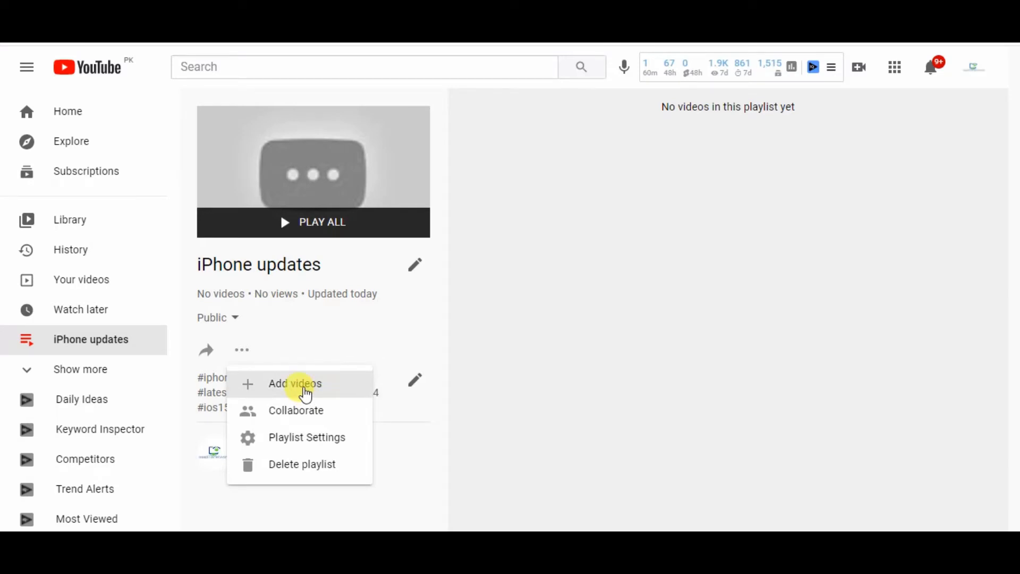
pyautogui.click(266, 437)
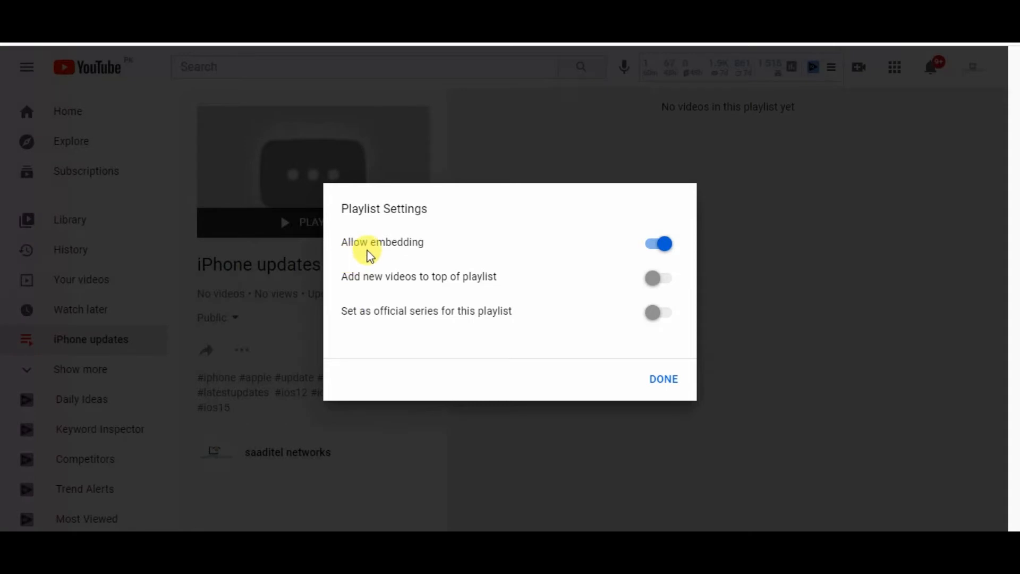
pyautogui.moveTo(373, 311); pyautogui.dragTo(409, 312)
pyautogui.click(358, 314)
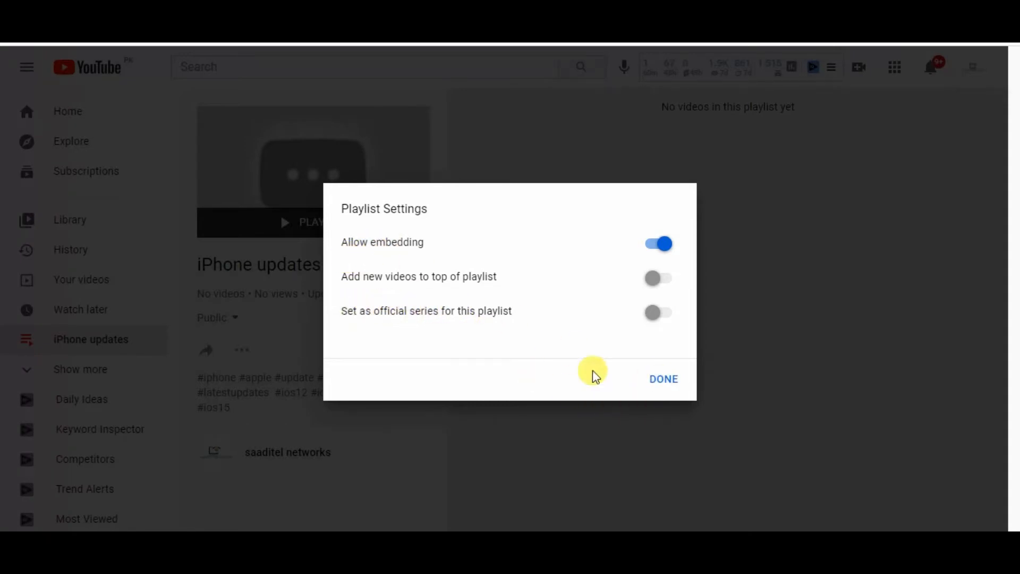
pyautogui.click(663, 383)
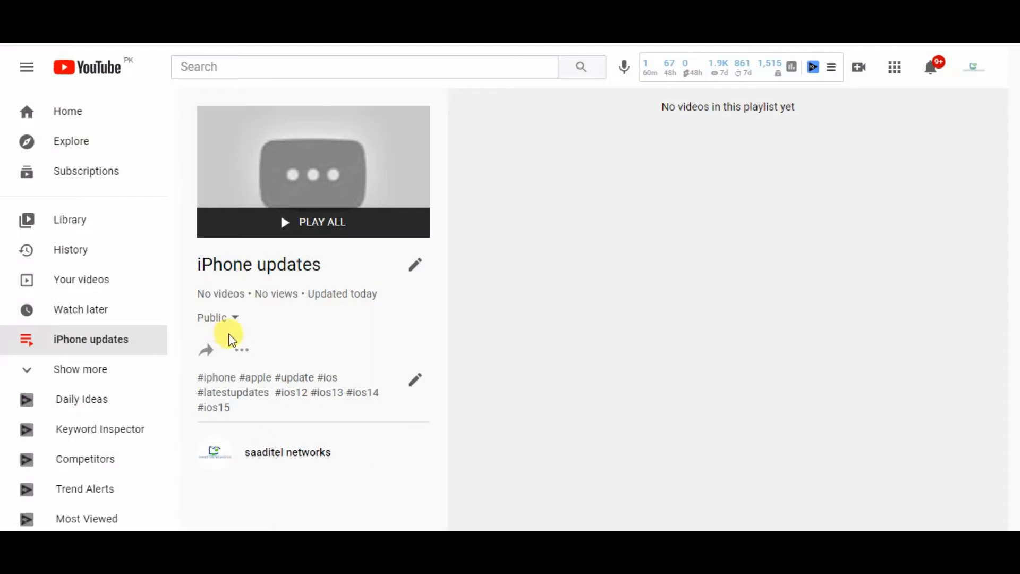
# Add the channel's own videos "Apple iOS 12.5.4 | update For Older iPhone" and "APPLE iOS 14.4 latest Privacy Features" to the playlist.
pyautogui.click(241, 349)
pyautogui.click(296, 382)
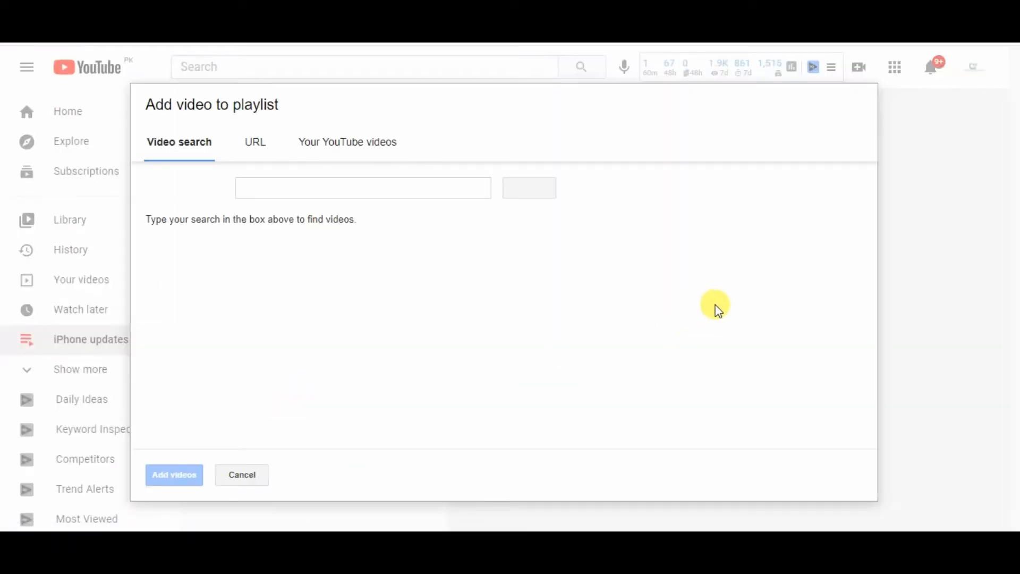
pyautogui.click(314, 187)
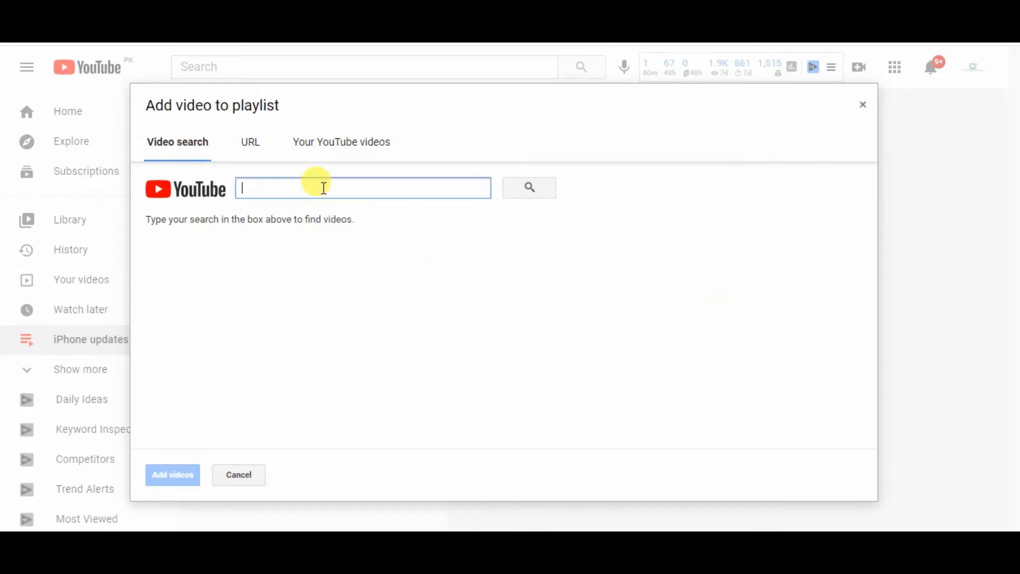
pyautogui.click(331, 141)
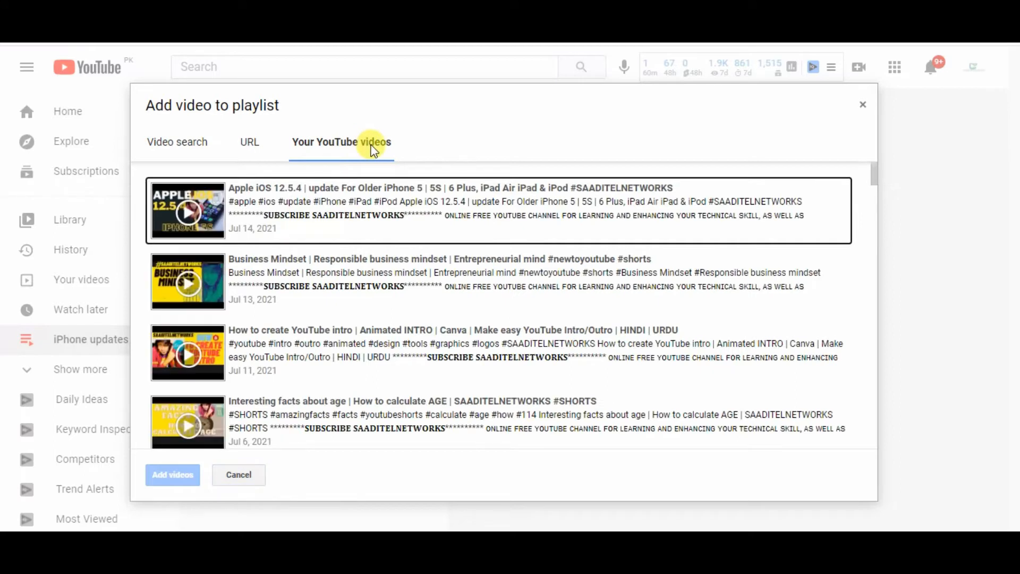
pyautogui.click(307, 205)
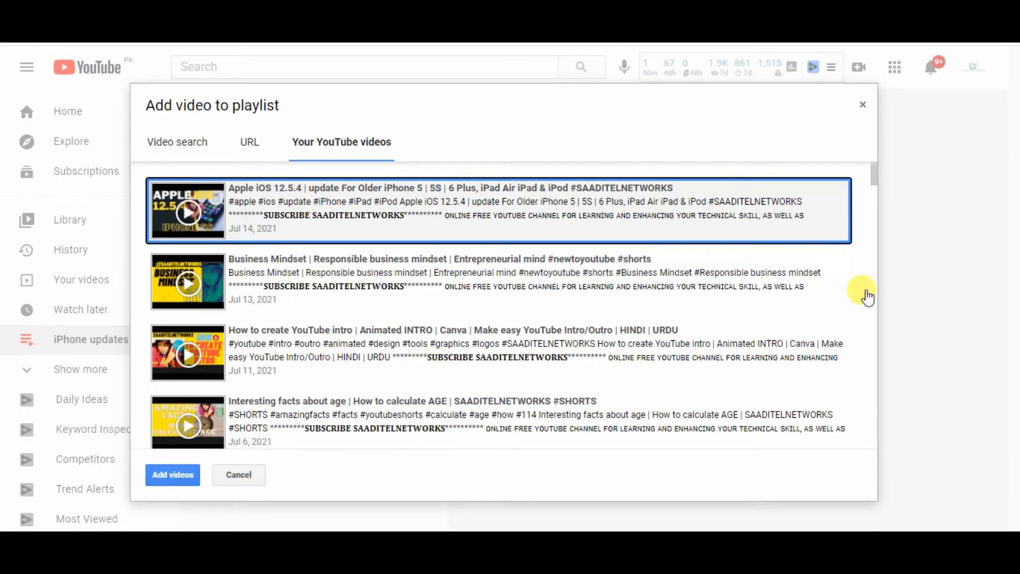
pyautogui.moveTo(875, 175); pyautogui.dragTo(951, 392)
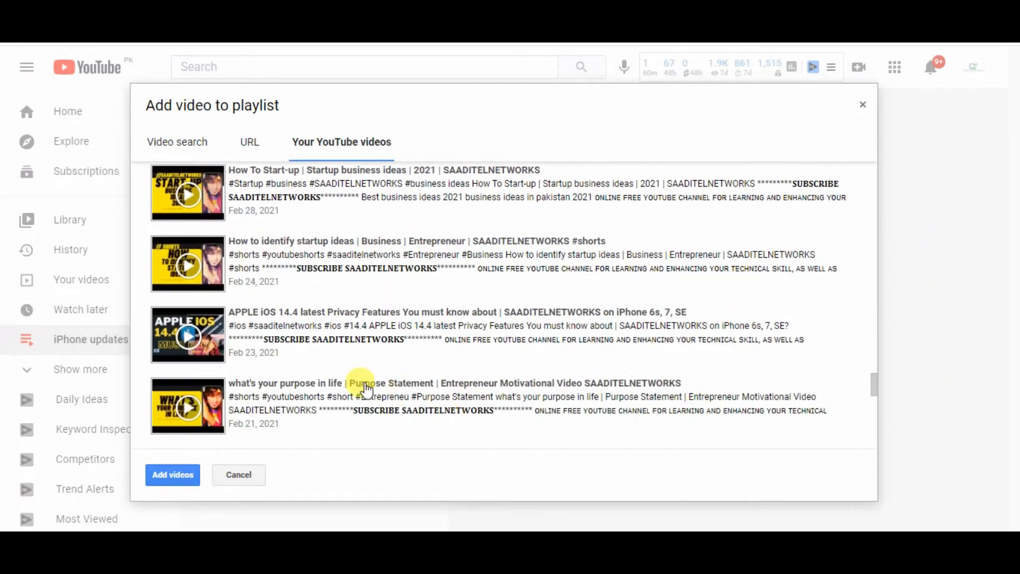
pyautogui.click(382, 338)
pyautogui.click(169, 478)
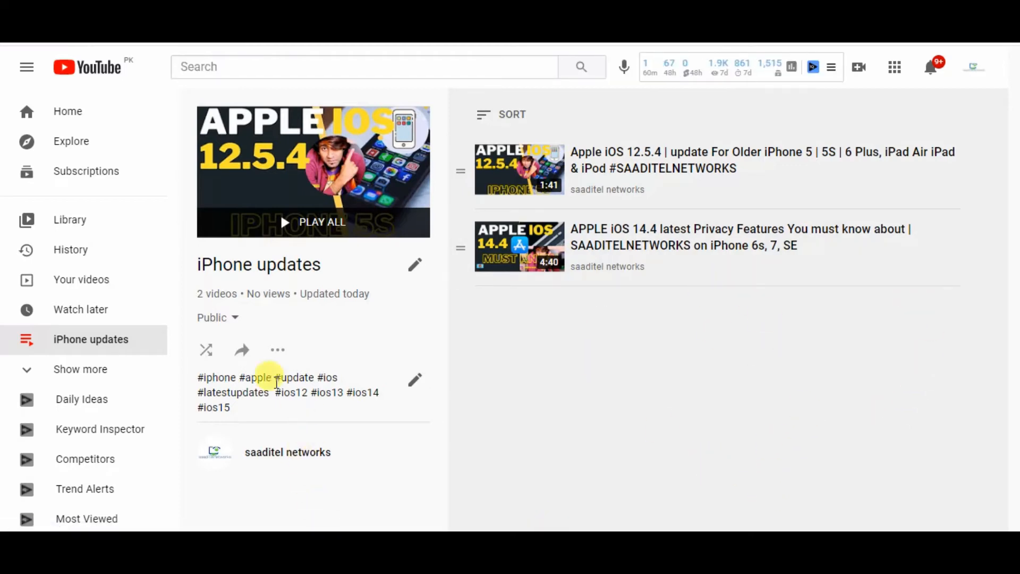
# Add the channel's own videos "iOS 14.3 update Download & Install for iphone 7" and "iOS 12.5.1 On iPhone 5S" to the playlist.
pyautogui.click(277, 351)
pyautogui.click(313, 383)
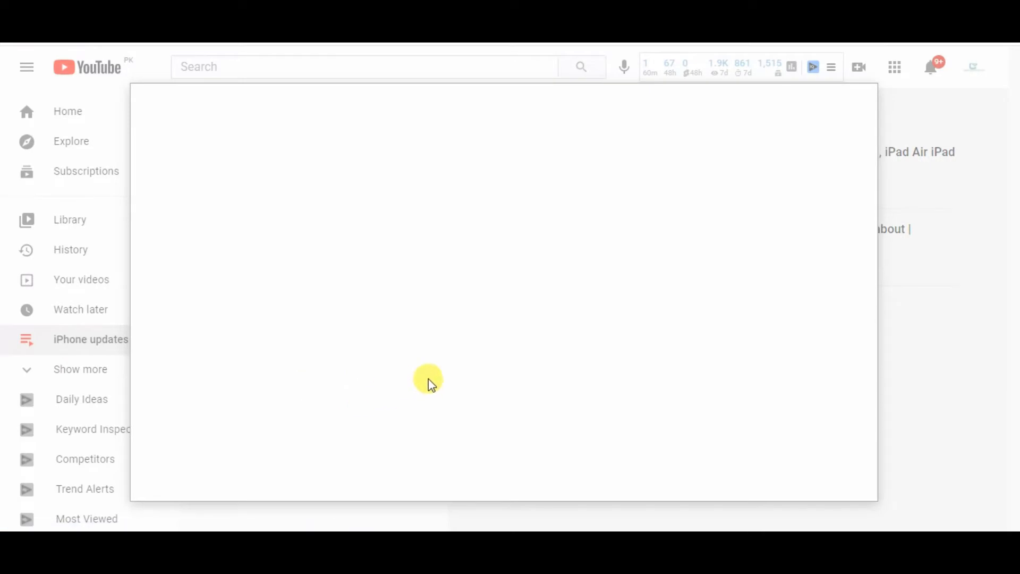
pyautogui.click(335, 148)
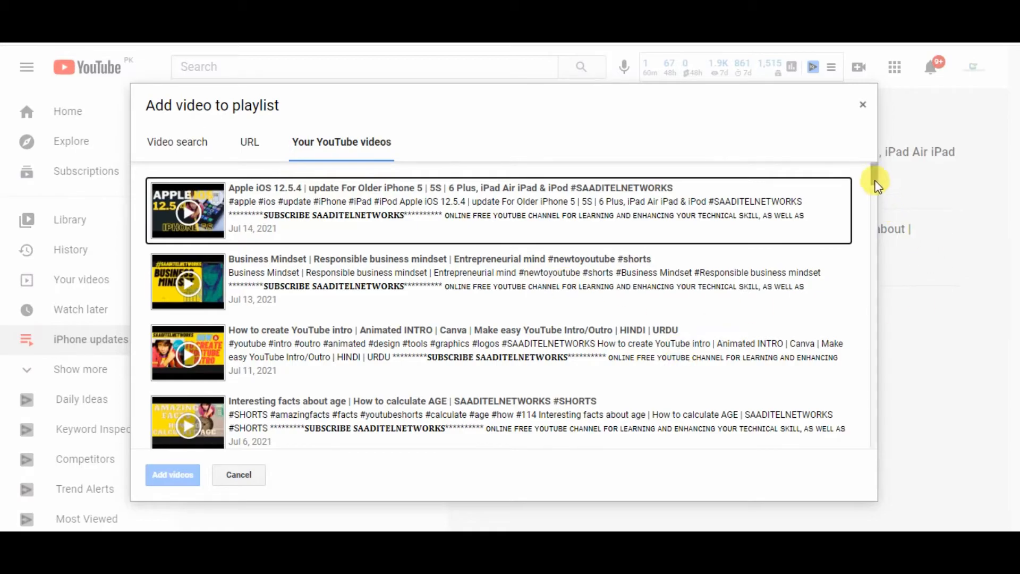
pyautogui.moveTo(876, 183); pyautogui.dragTo(854, 465)
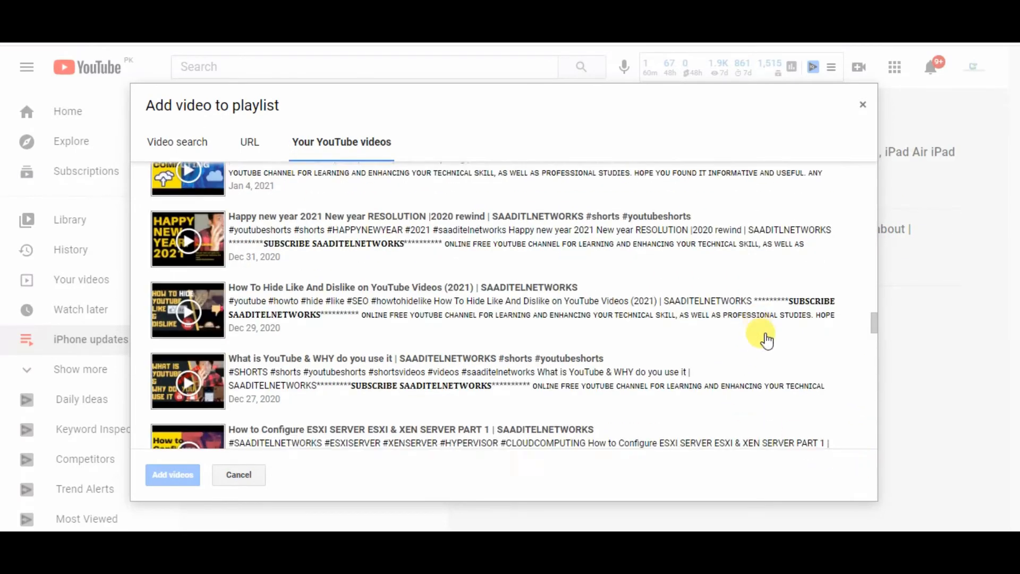
pyautogui.scroll(-6, 767, 340)
pyautogui.scroll(8, 462, 392)
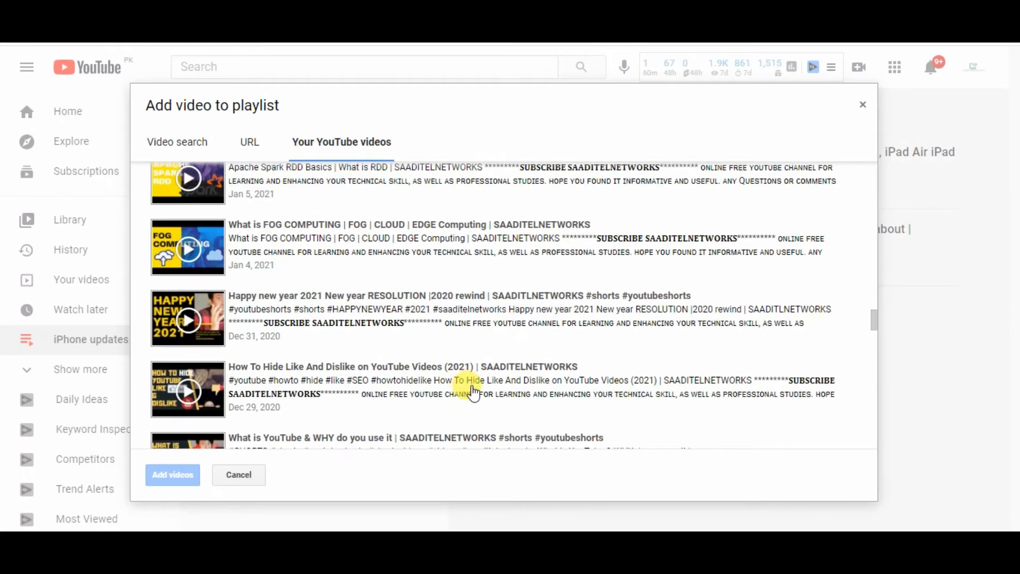
pyautogui.scroll(7, 340, 385)
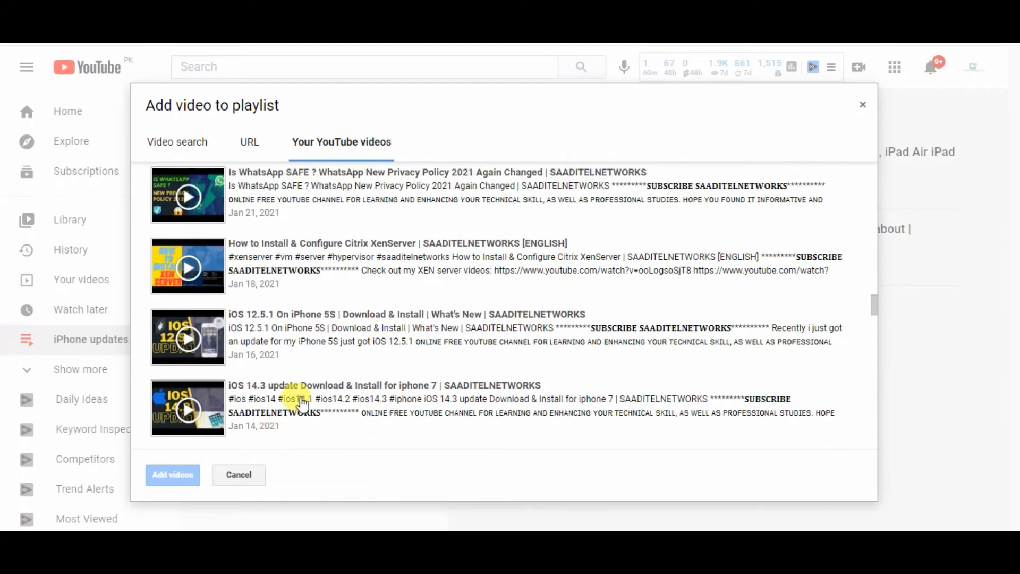
pyautogui.click(211, 407)
pyautogui.click(256, 350)
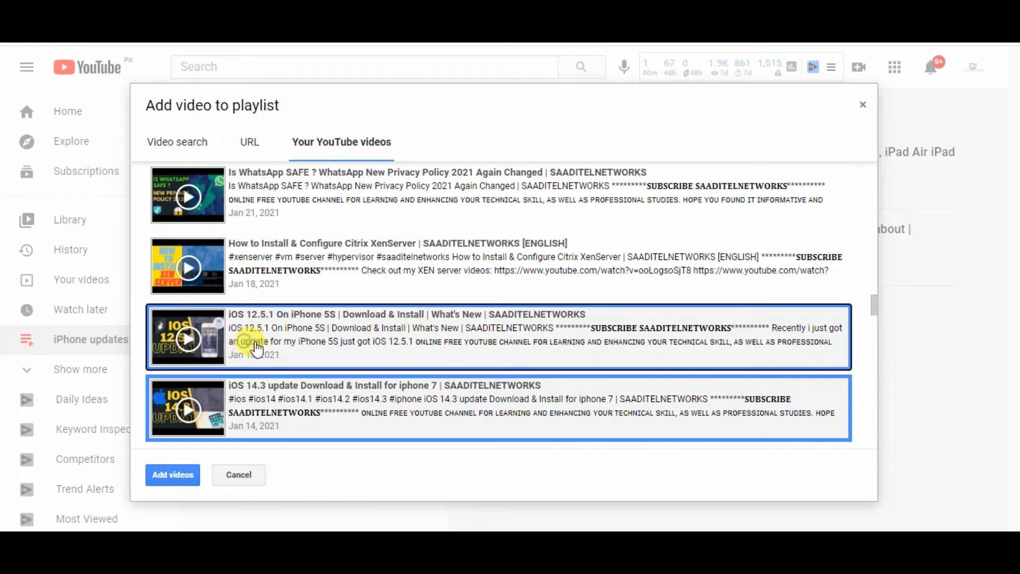
pyautogui.click(173, 475)
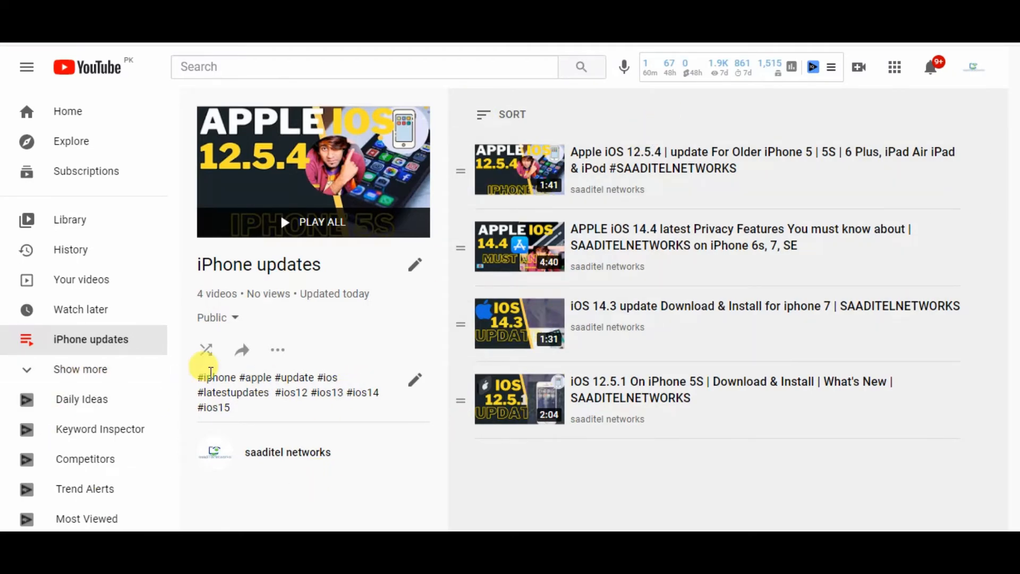
# Start adding videos to the playlist from the channel's own uploads and select "How to Add & Customize Widgets on iOS 14 in iPhone 7".
pyautogui.click(279, 351)
pyautogui.click(298, 382)
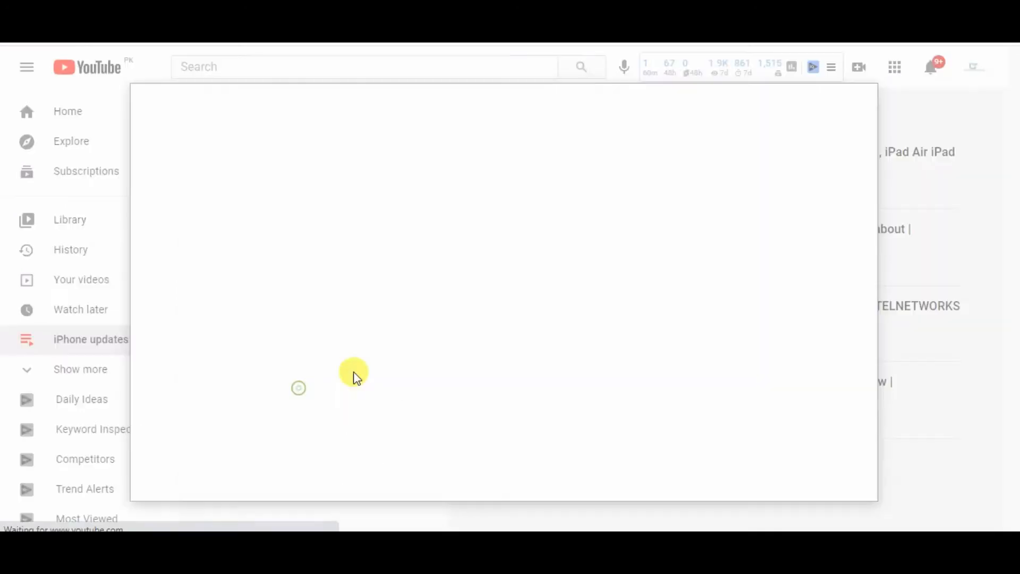
pyautogui.click(375, 138)
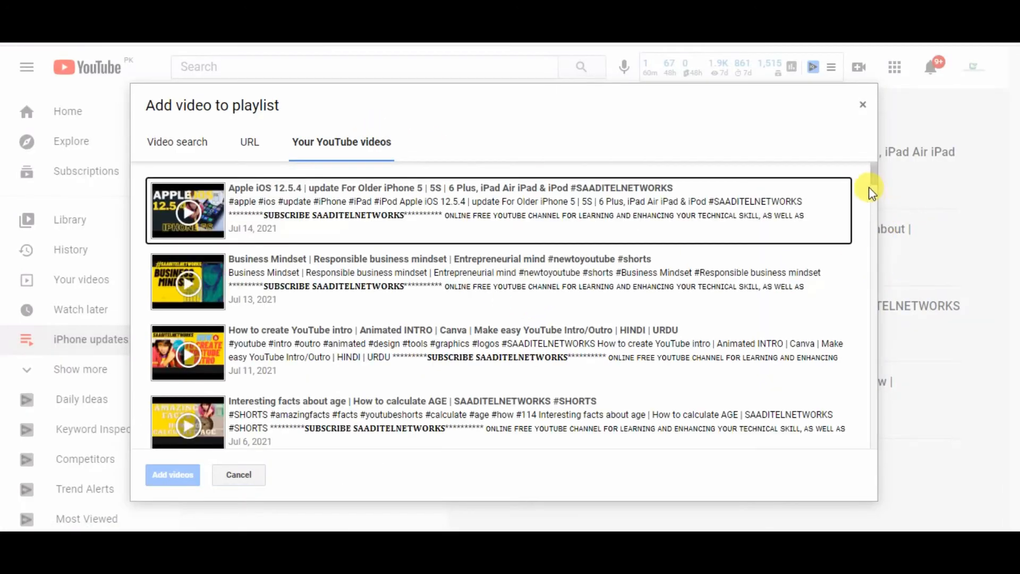
pyautogui.moveTo(876, 175); pyautogui.dragTo(872, 444)
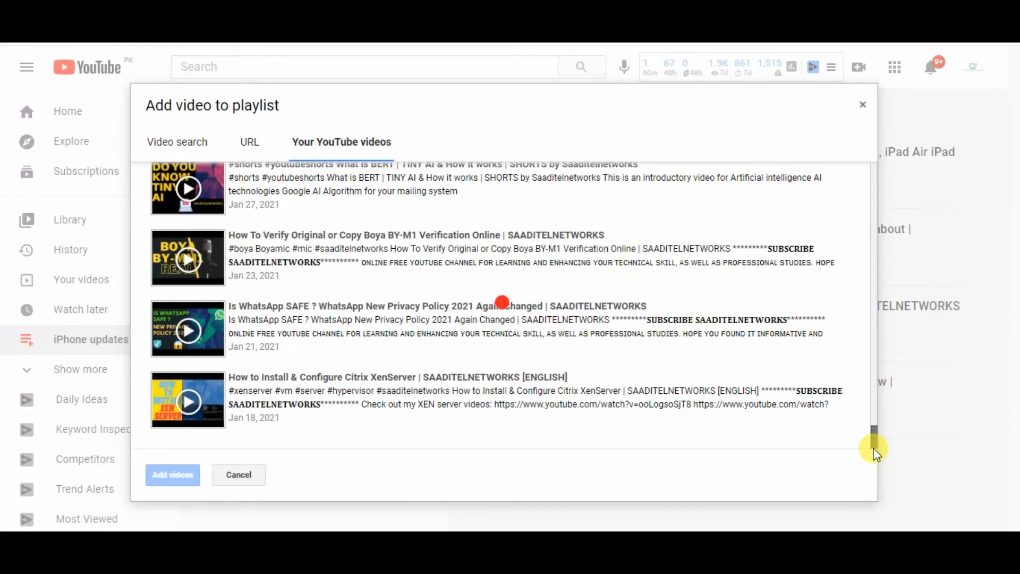
pyautogui.scroll(-12, 876, 453)
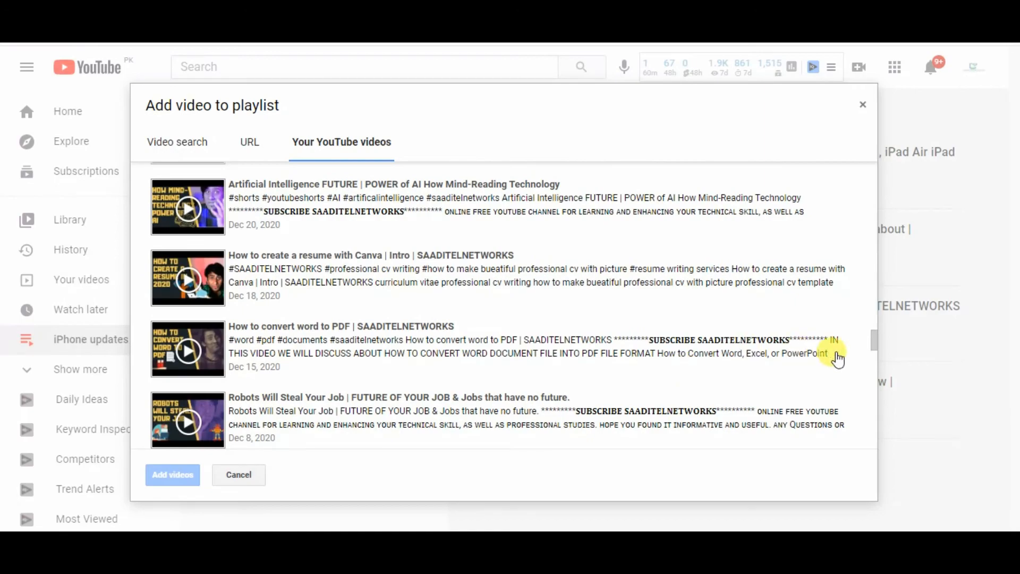
pyautogui.moveTo(871, 338); pyautogui.dragTo(875, 409)
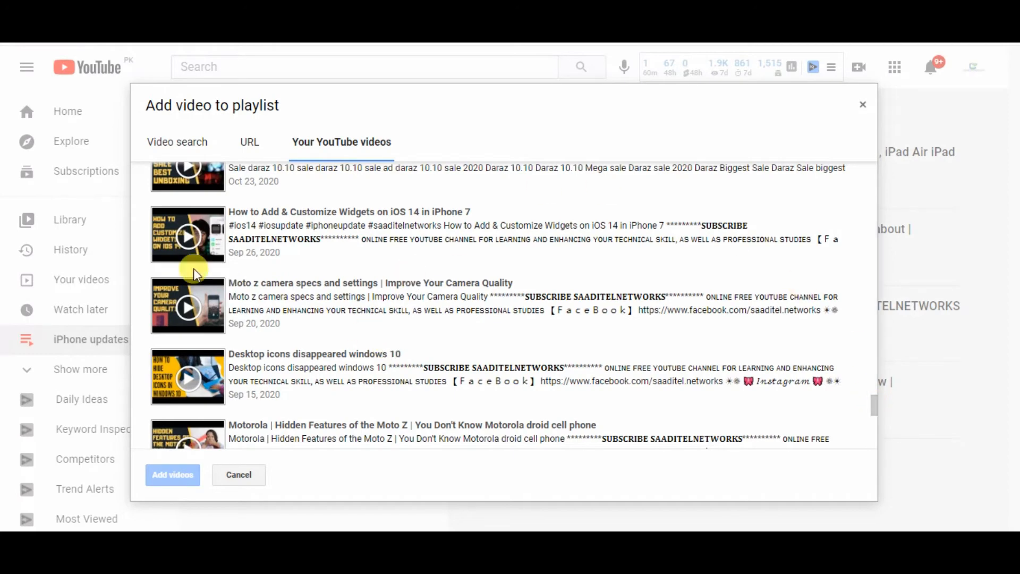
pyautogui.click(306, 240)
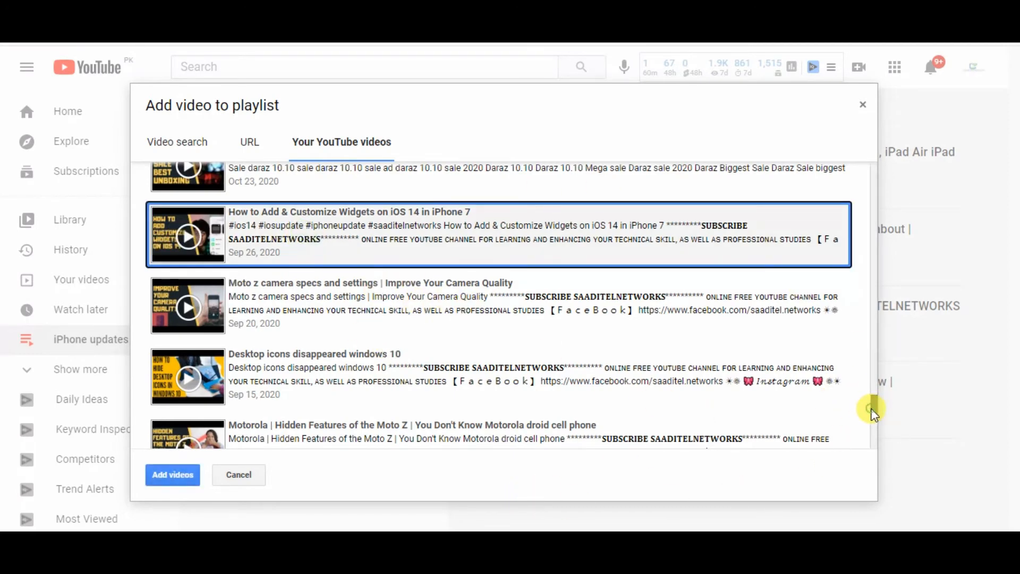
# Add "HOW TO USE AIRDROP IN AN IPHONE" and "How To AirDrop On ANY Android" to the selection of videos.
pyautogui.scroll(2, 871, 409)
pyautogui.moveTo(874, 410); pyautogui.dragTo(872, 428)
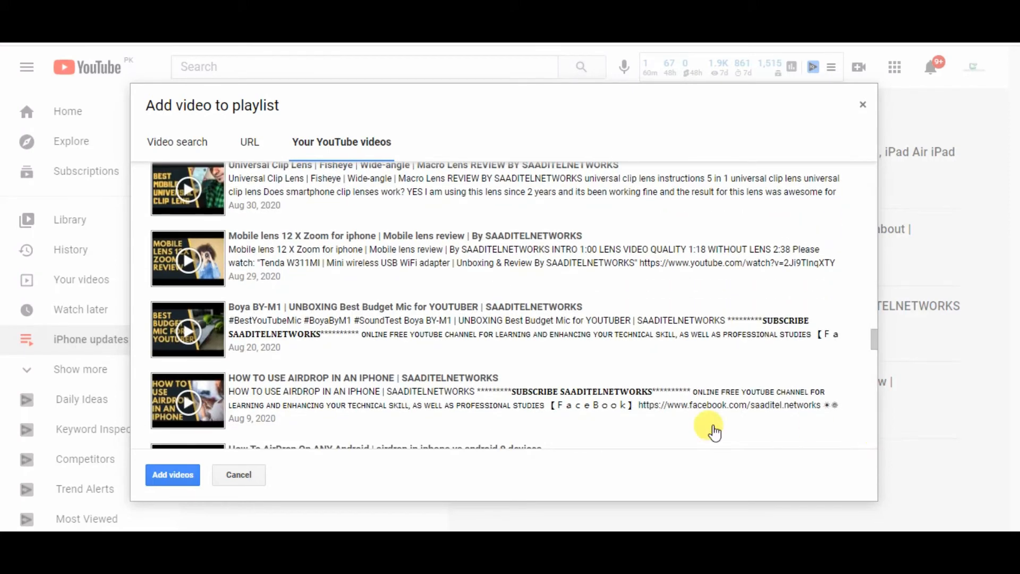
pyautogui.click(398, 389)
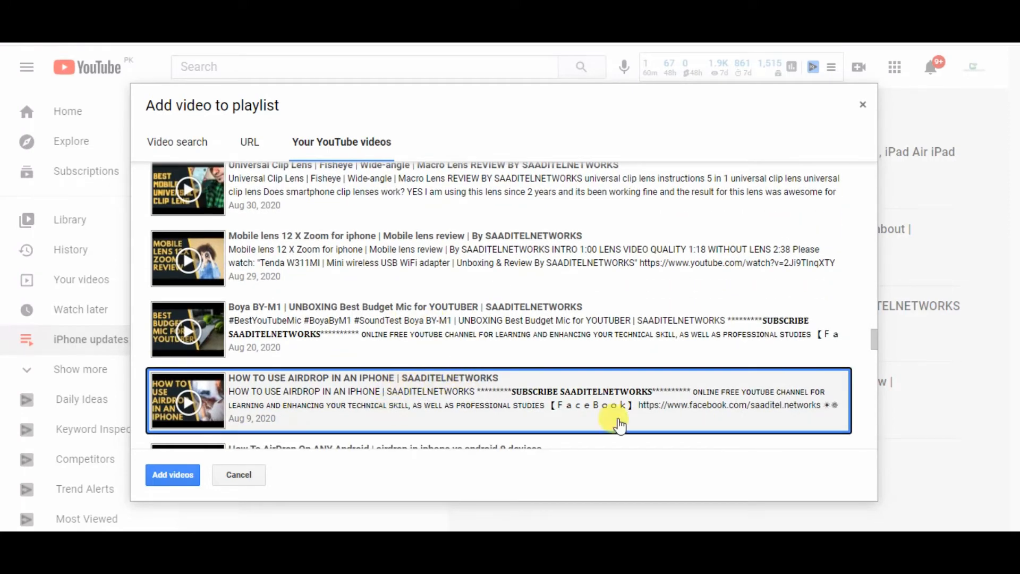
pyautogui.moveTo(877, 337); pyautogui.dragTo(875, 347)
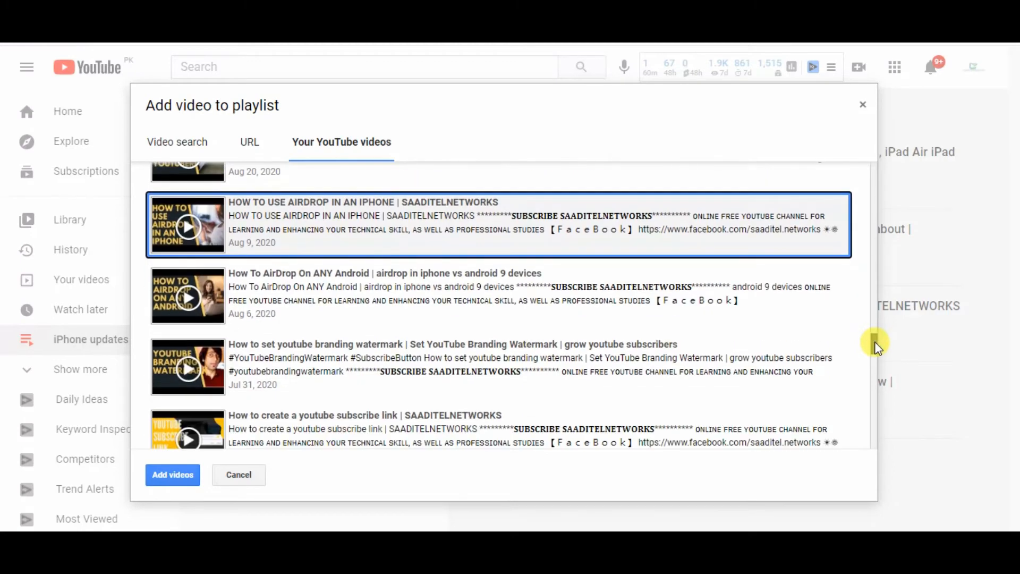
pyautogui.click(439, 285)
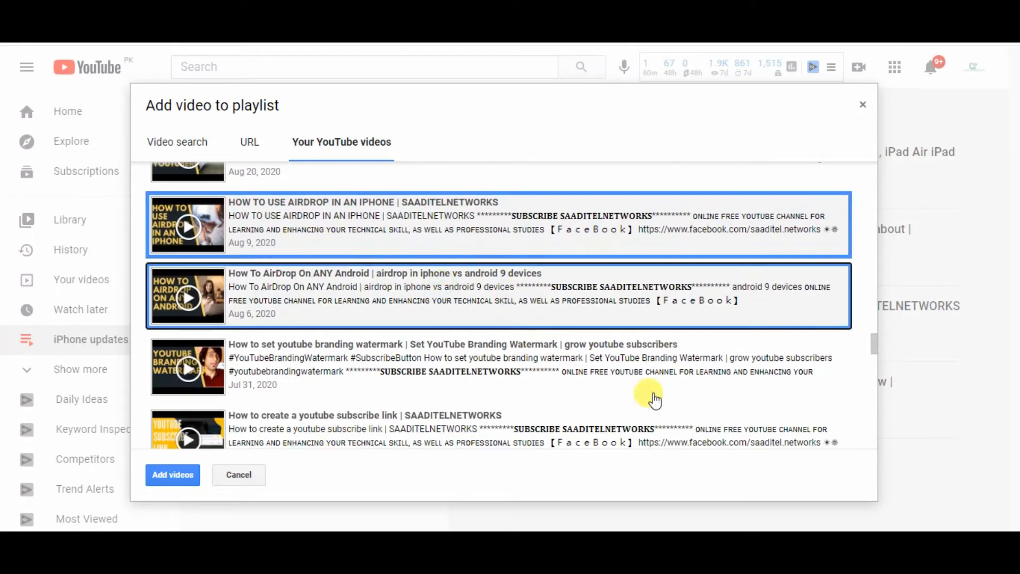
# Also select "HOW TO RECORD IPHONE SCREEN WITH SOUND" and add all selected videos to the playlist.
pyautogui.moveTo(875, 343); pyautogui.dragTo(875, 349)
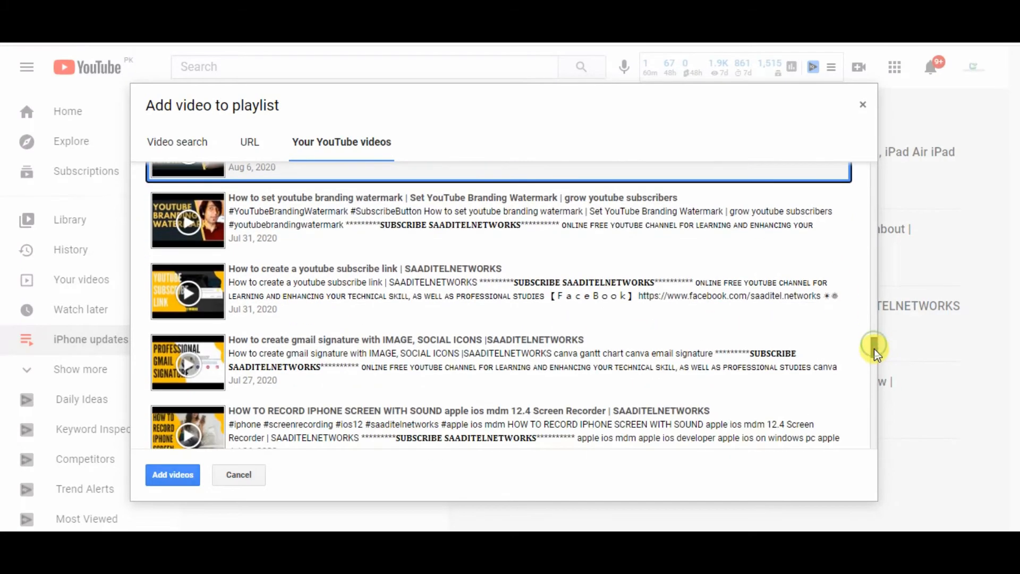
pyautogui.click(327, 420)
pyautogui.moveTo(875, 347)
pyautogui.mouseDown()
pyautogui.moveTo(882, 372)
pyautogui.moveTo(875, 346)
pyautogui.mouseUp()
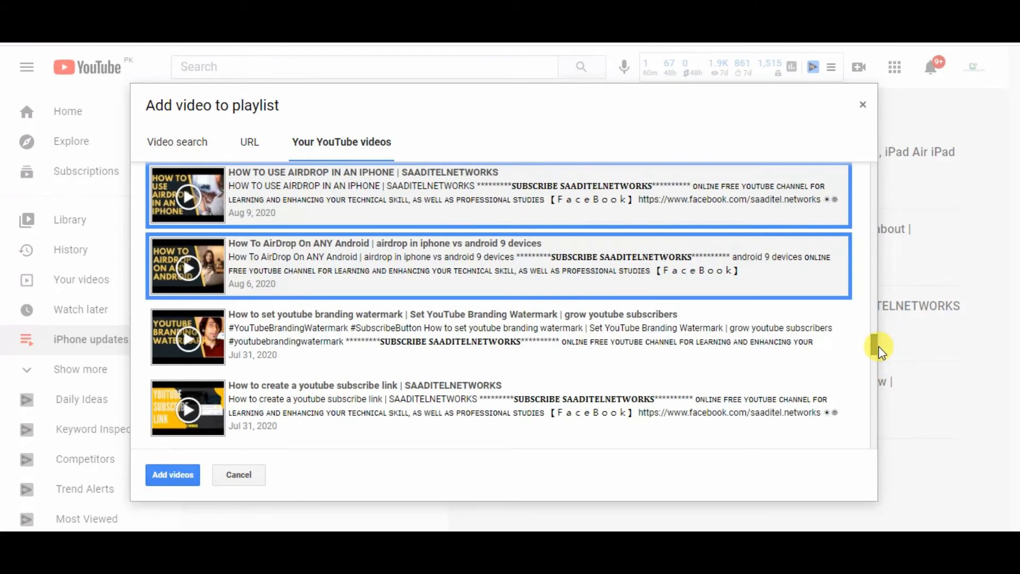
pyautogui.click(170, 475)
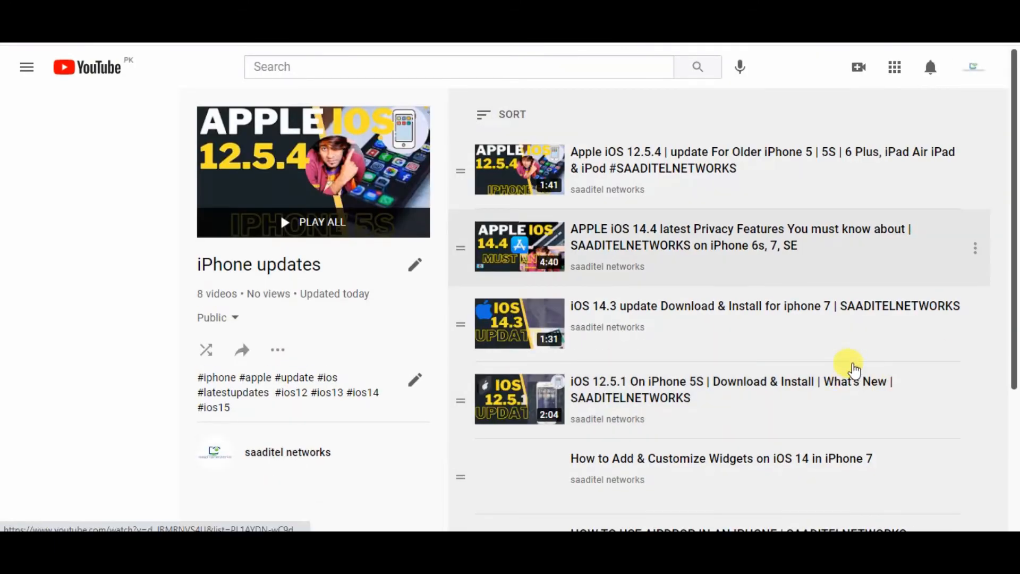
pyautogui.scroll(-3, 854, 370)
pyautogui.scroll(2, 852, 417)
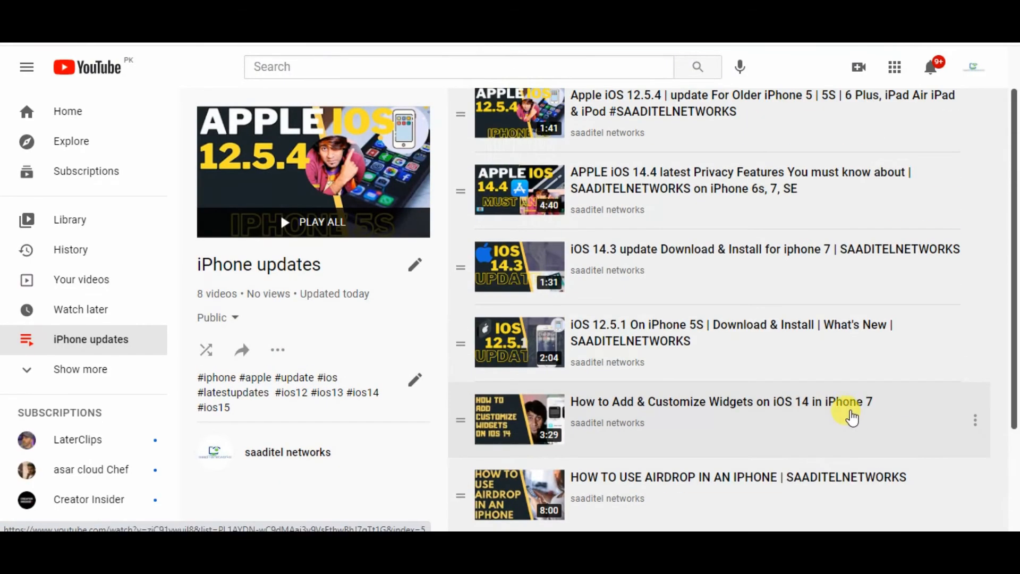
pyautogui.scroll(-3, 808, 365)
pyautogui.scroll(4, 714, 462)
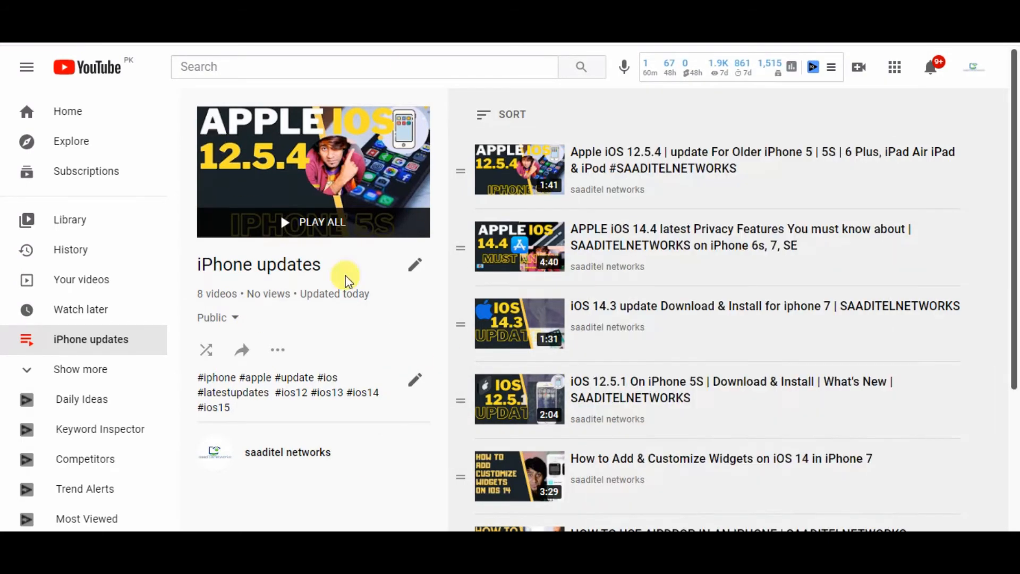
pyautogui.moveTo(590, 528)
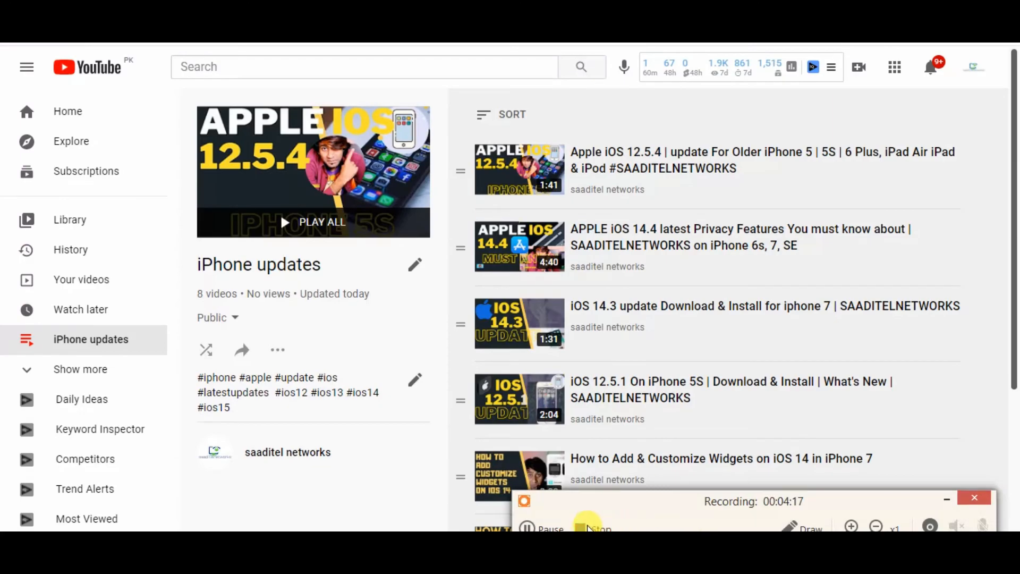